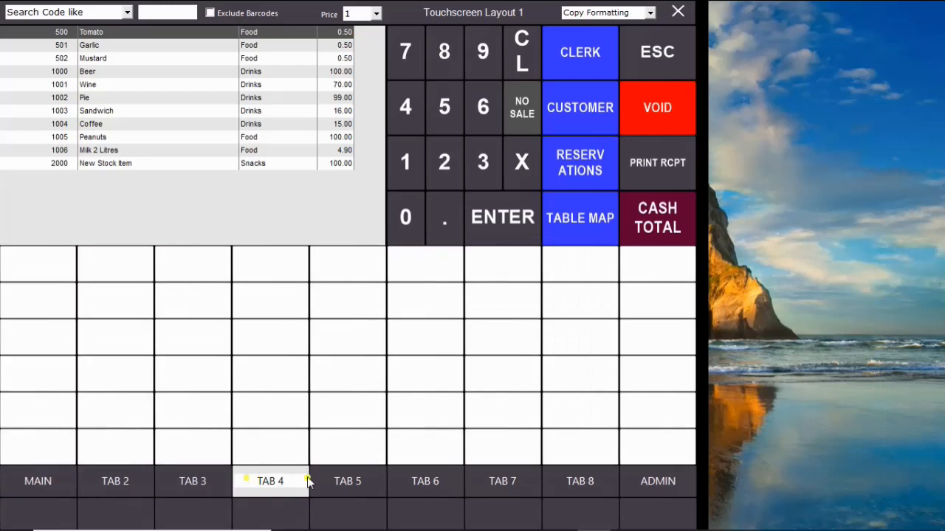
Copy the Pie button's formatting to the Sandwich and Peanuts buttons on the MAIN tab.
click(354, 481)
click(57, 478)
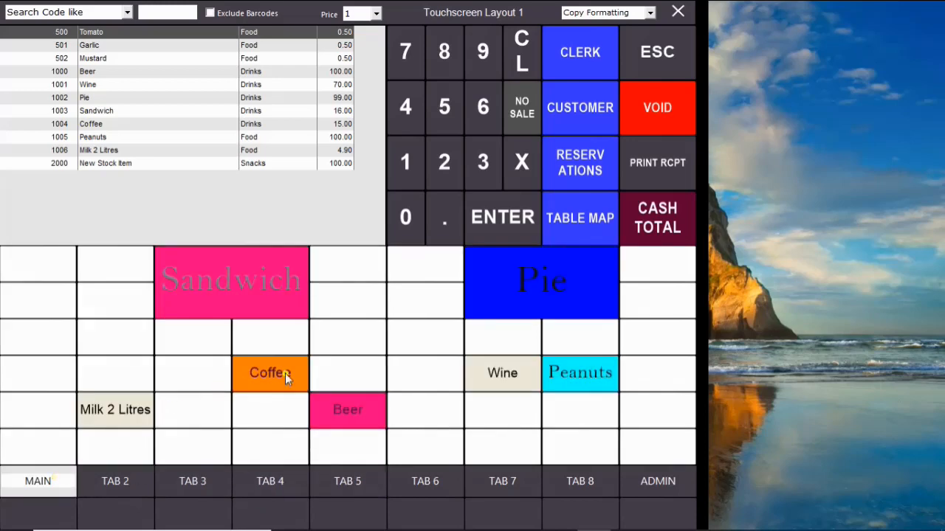
click(649, 13)
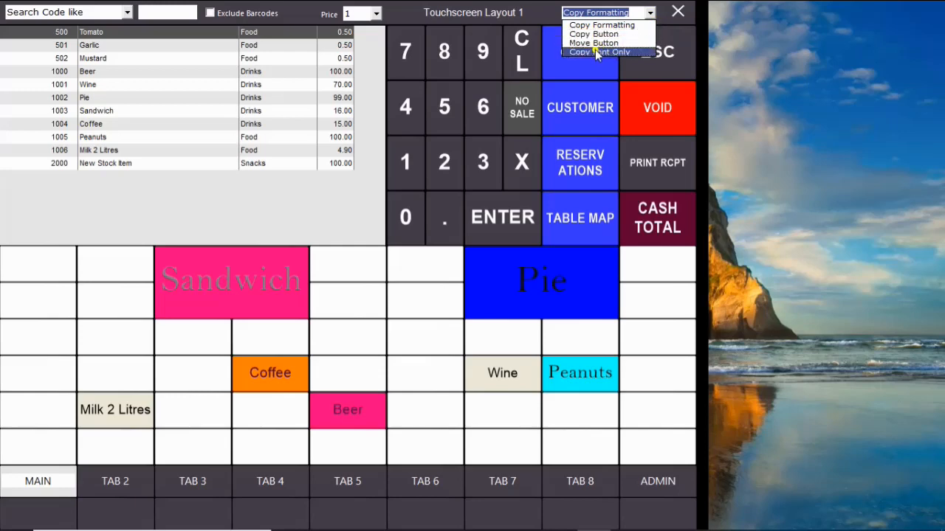
click(630, 27)
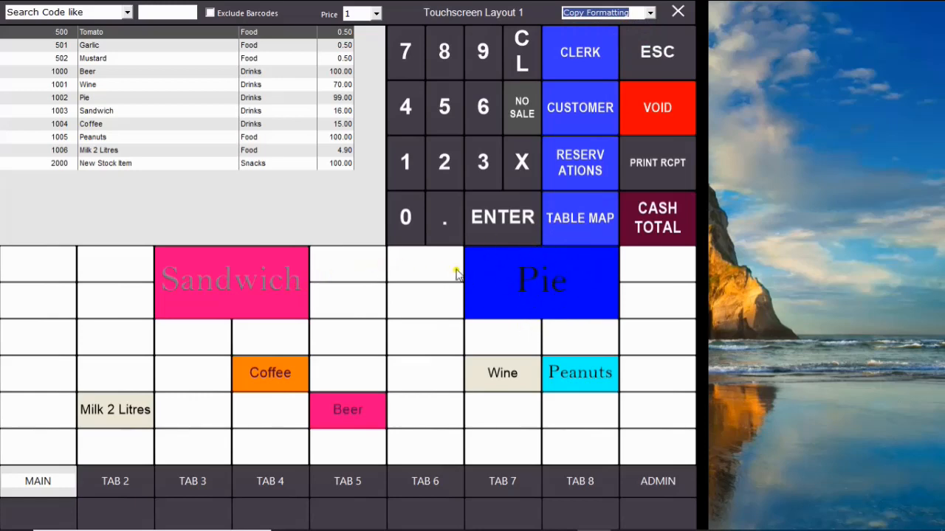
click(478, 263)
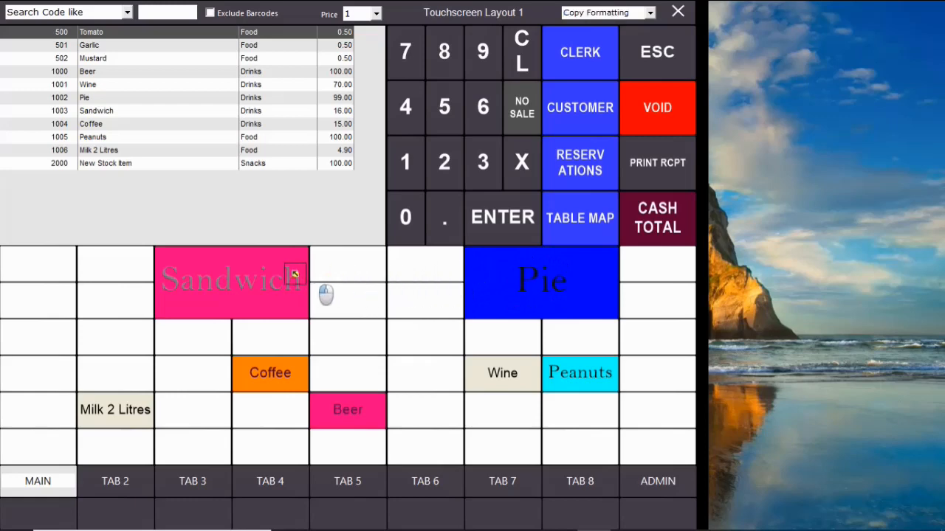
click(187, 270)
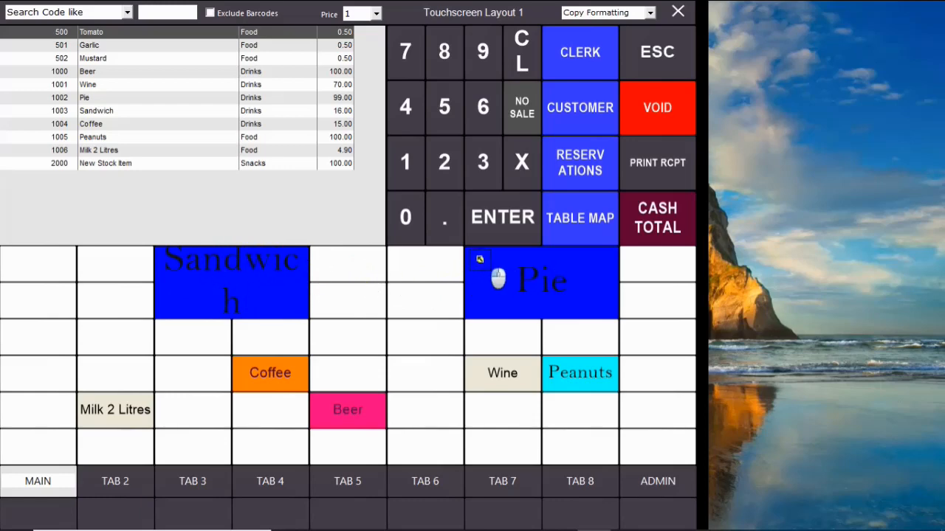
click(565, 380)
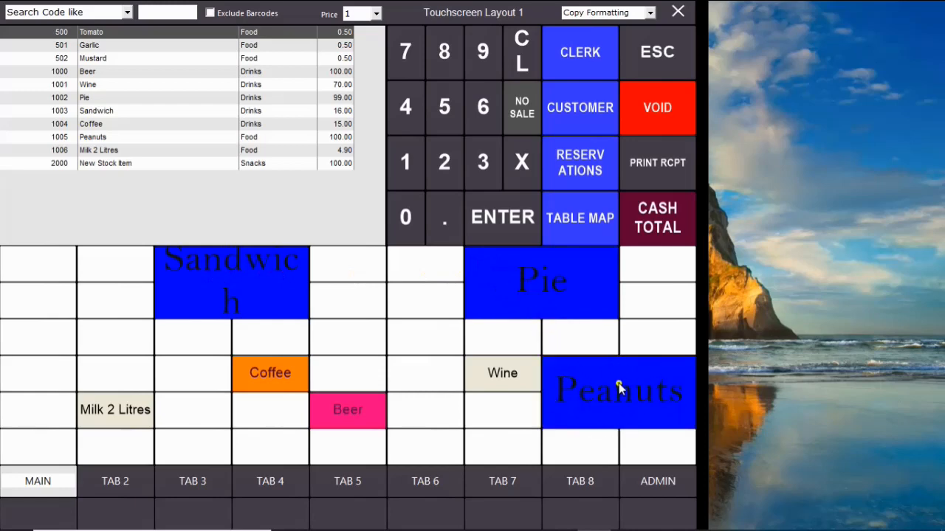
Reduce the Sandwich button's caption font size so the word fits on one line, and save the button.
click(253, 286)
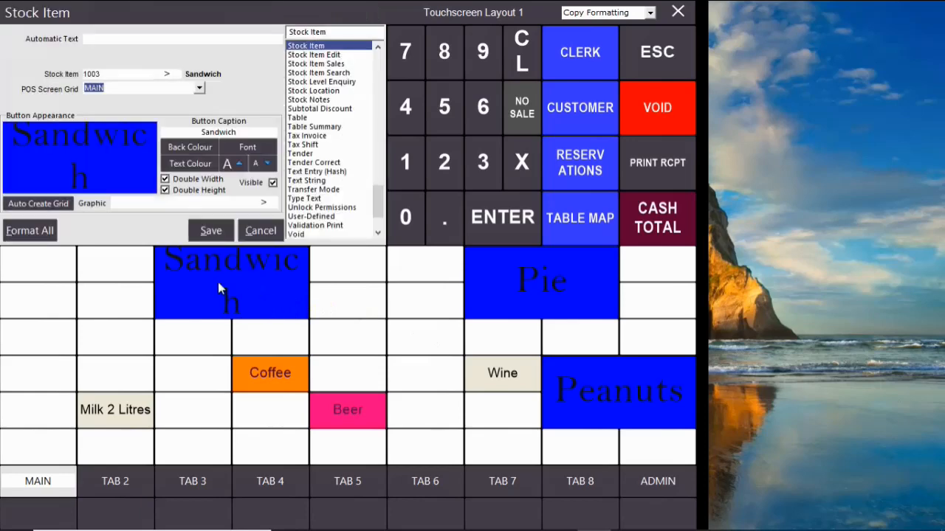
click(260, 164)
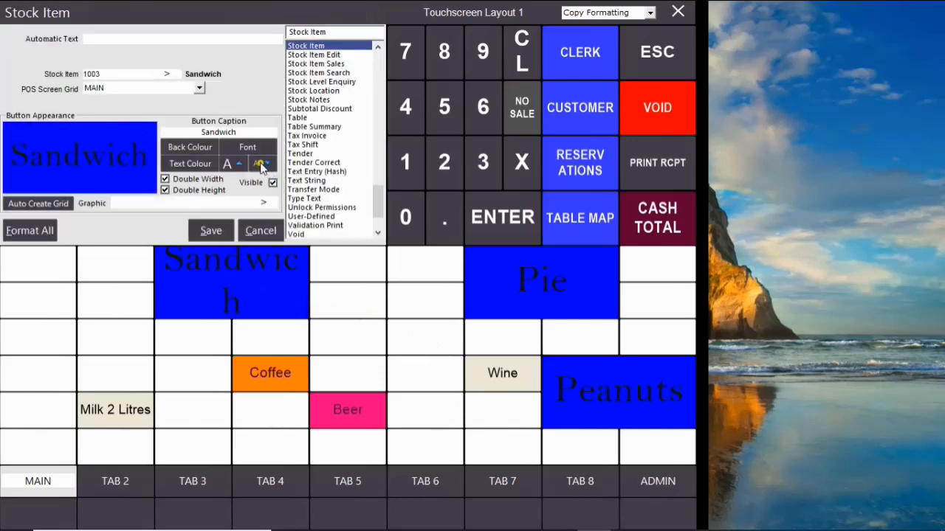
click(209, 231)
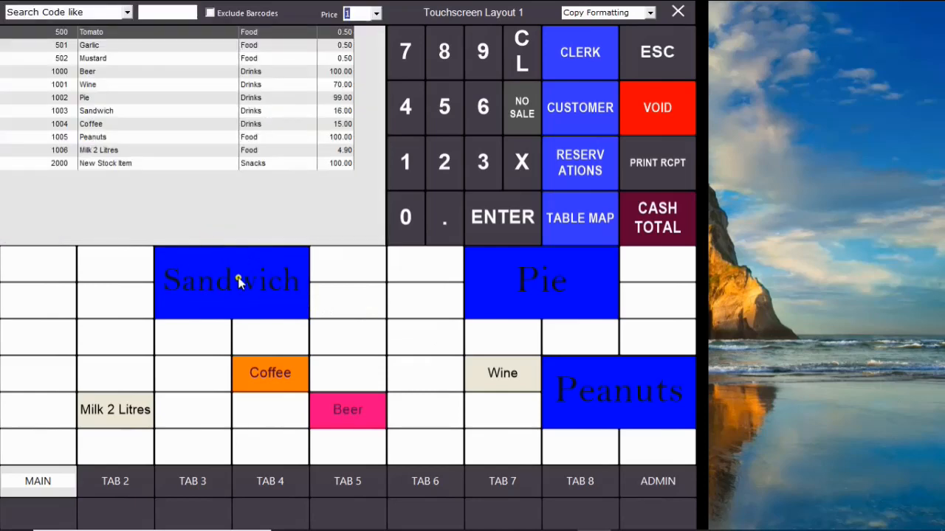
Copy the Beer button's formatting to the Coffee, Milk 2 Litres and Wine buttons.
click(332, 406)
click(254, 371)
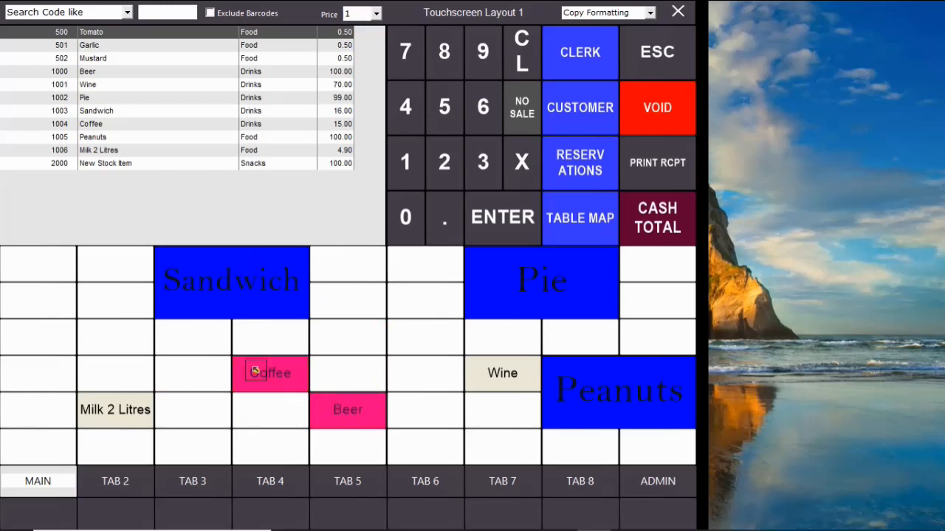
click(125, 419)
click(499, 376)
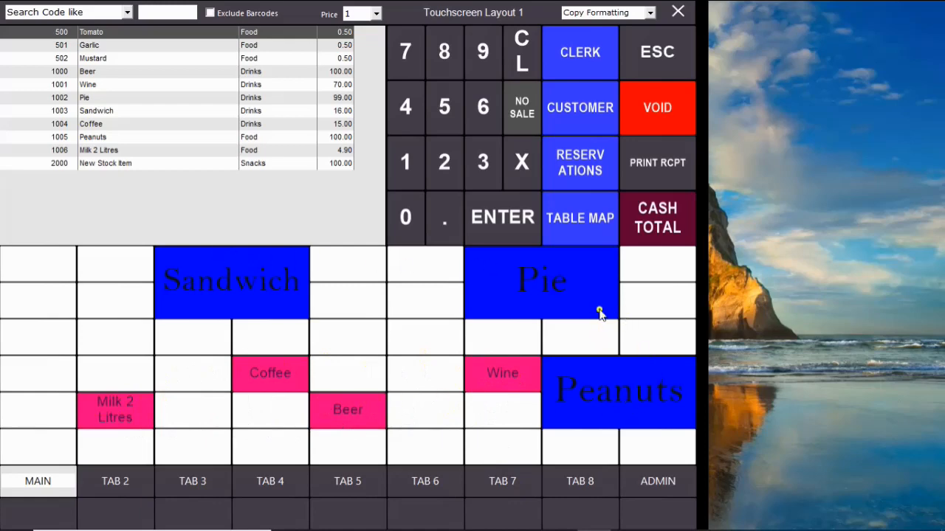
Switch to Copy Button mode and copy the Beer button into the two cells directly above it.
click(650, 13)
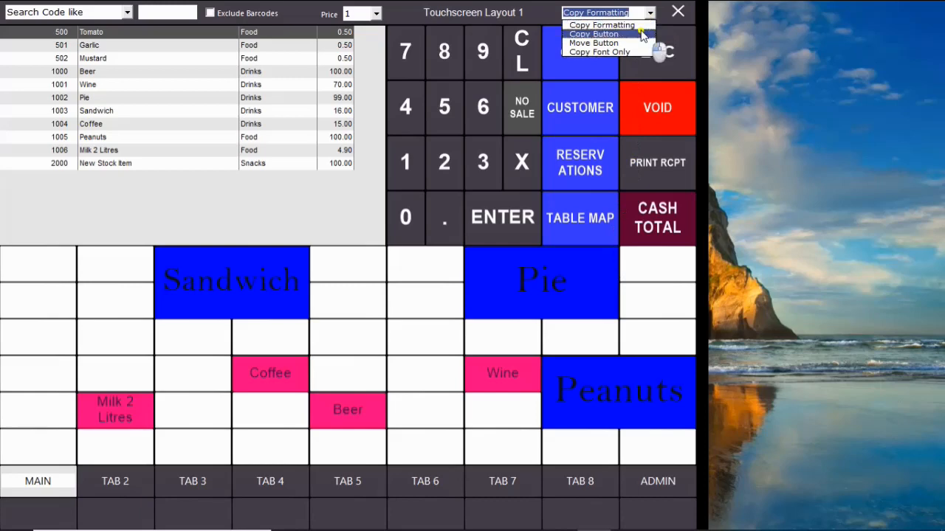
click(642, 34)
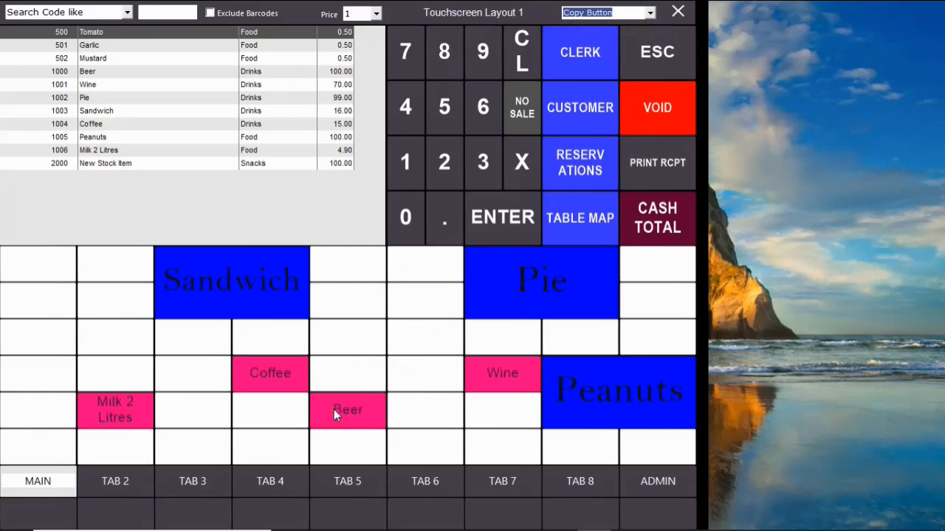
drag(334, 414, 360, 339)
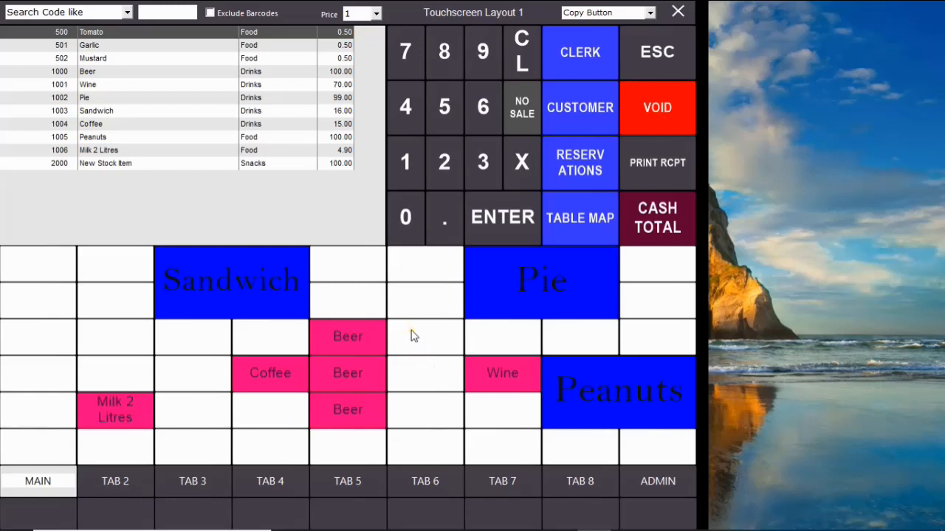
Clear both Beer copies: copy a blank cell over the upper one and set the lower one's function to None.
drag(413, 336, 334, 336)
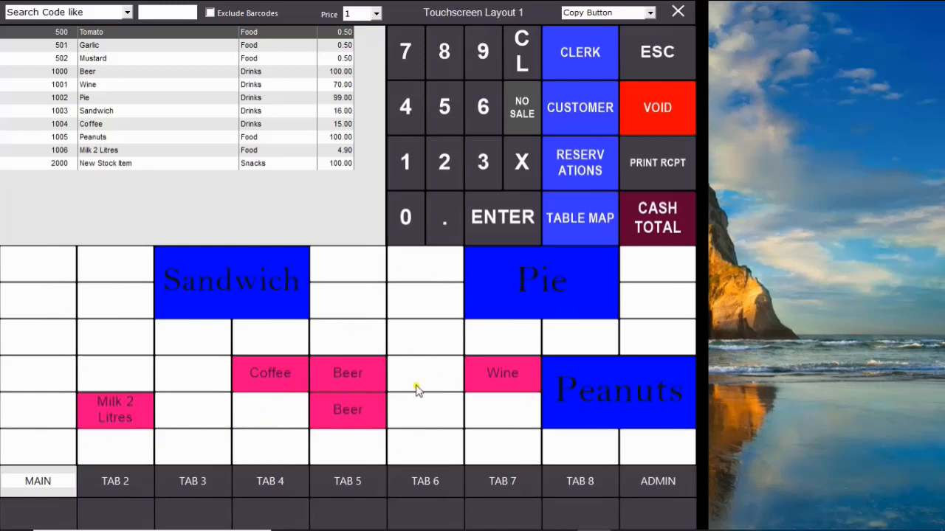
click(338, 370)
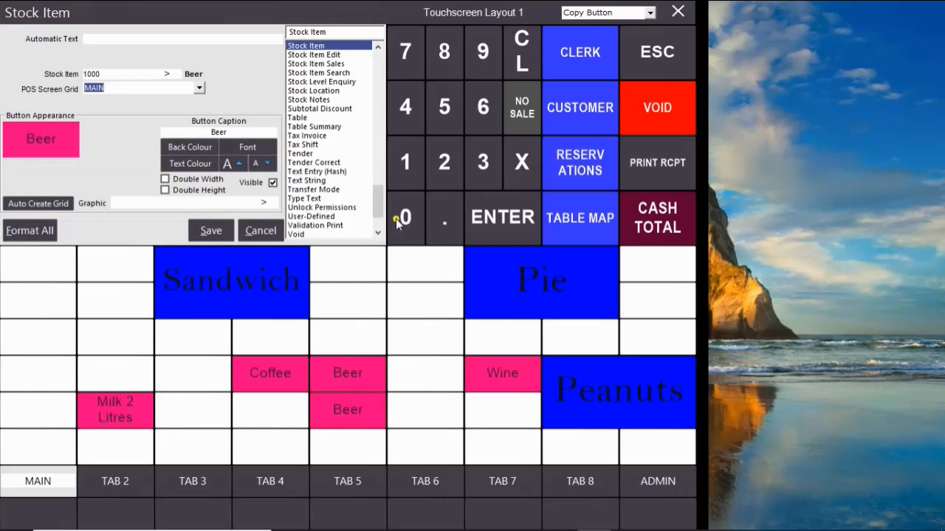
scroll(378, 199, up, 1)
drag(379, 199, 378, 146)
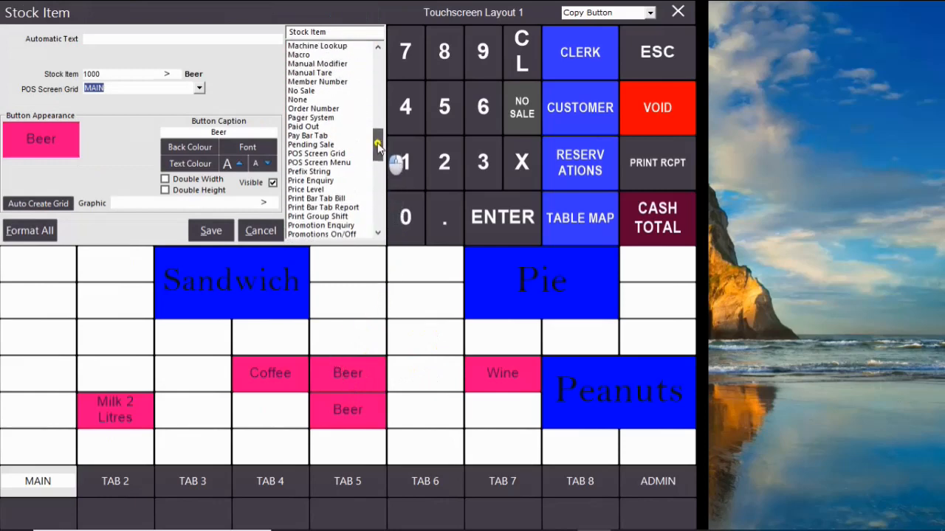
click(312, 100)
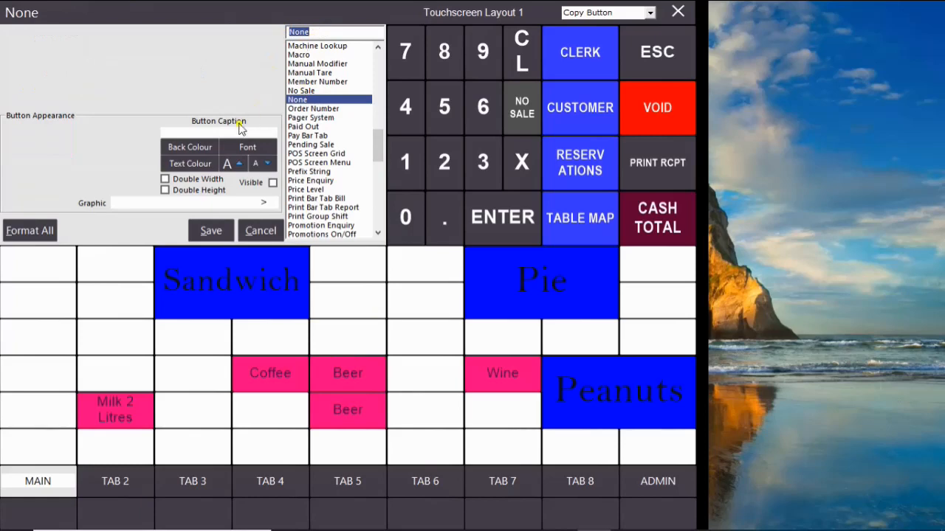
click(219, 232)
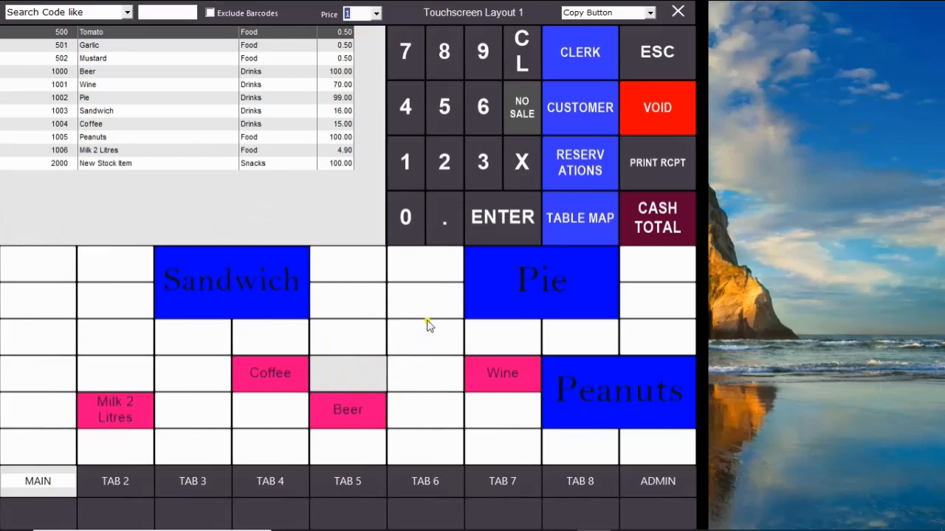
Switch to Move Button mode and move Pie beside Sandwich and Peanuts beside Pie in the top row.
click(650, 13)
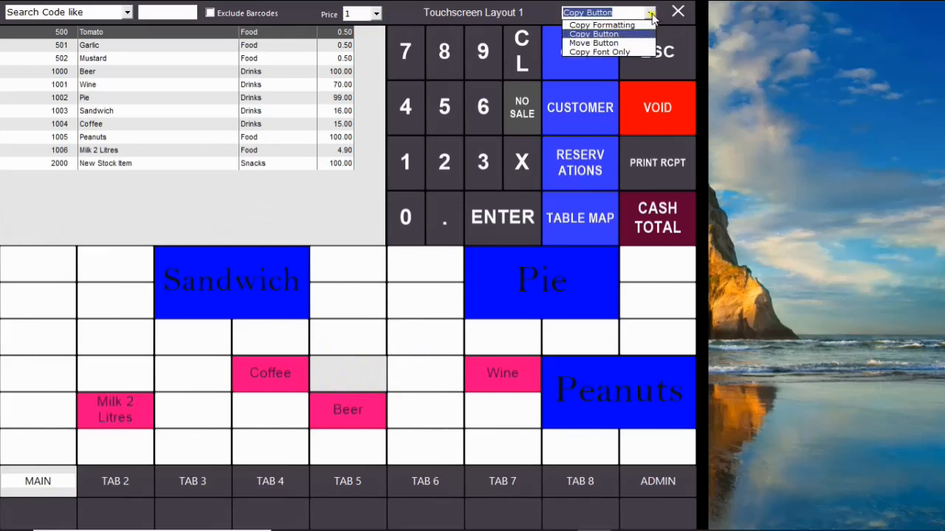
click(634, 41)
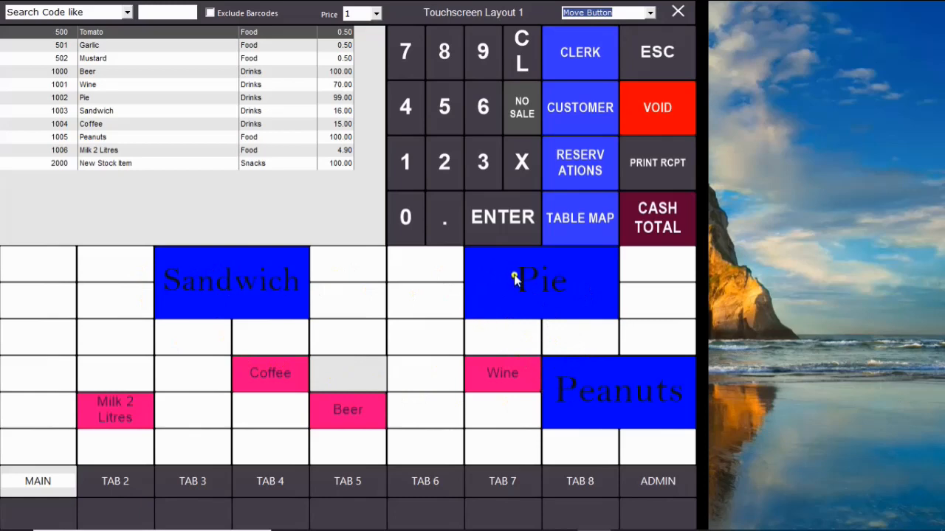
click(488, 260)
drag(487, 259, 333, 261)
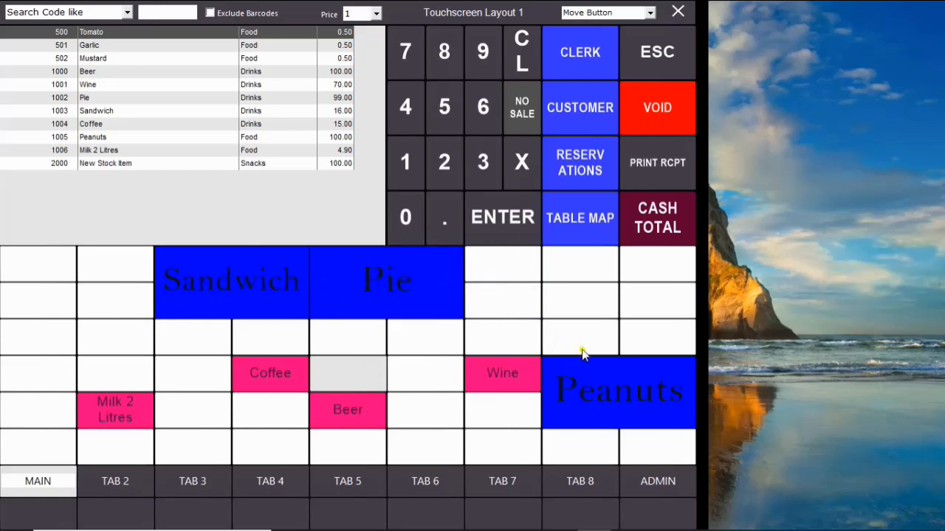
drag(558, 369, 481, 266)
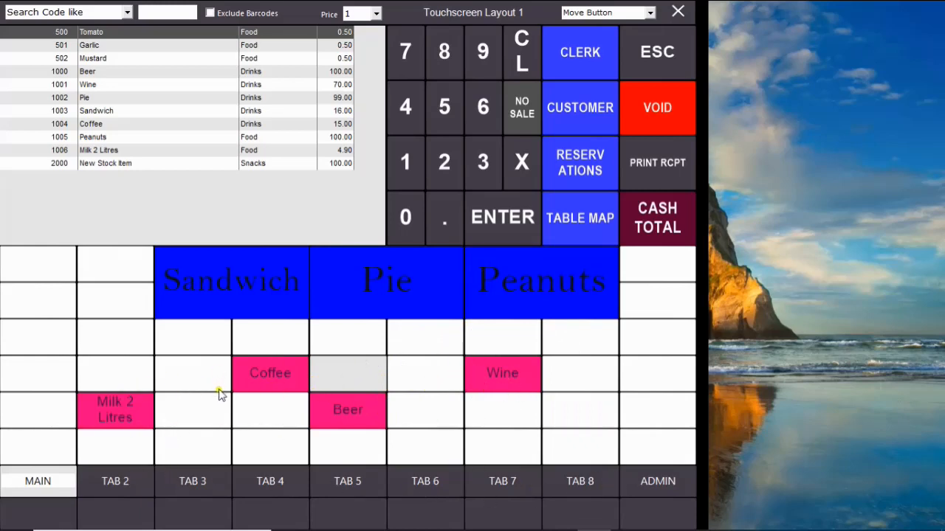
Move the Coffee and Beer buttons from MAIN to TAB 2, into the third and fourth cells of the third row.
drag(251, 366, 115, 481)
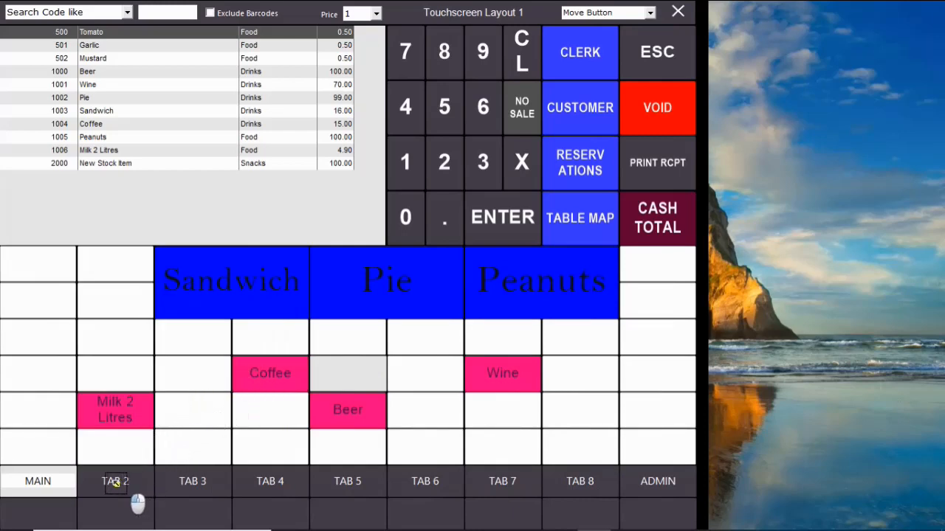
drag(115, 481, 174, 335)
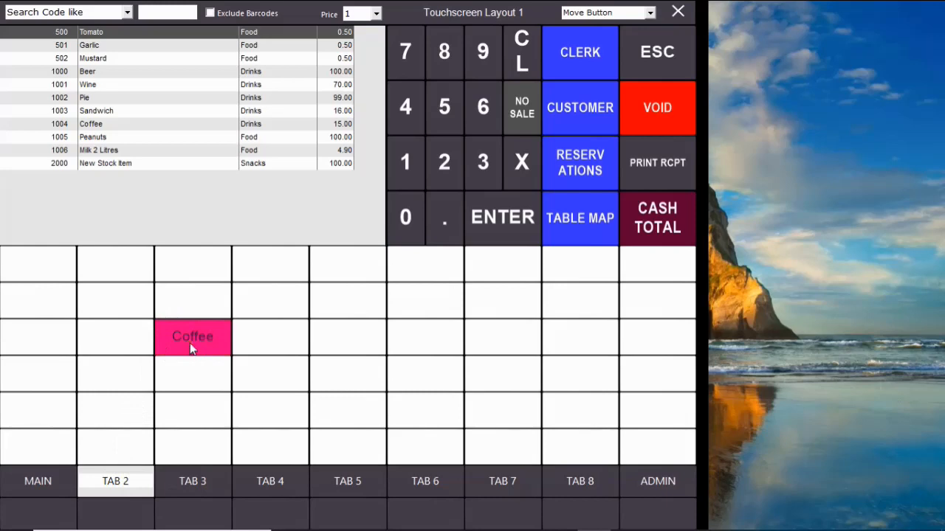
click(50, 481)
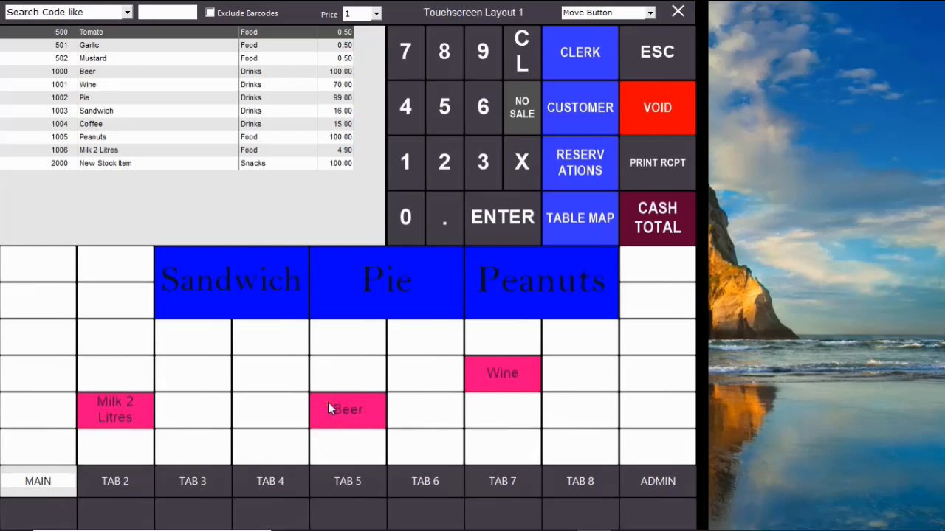
click(118, 482)
click(261, 341)
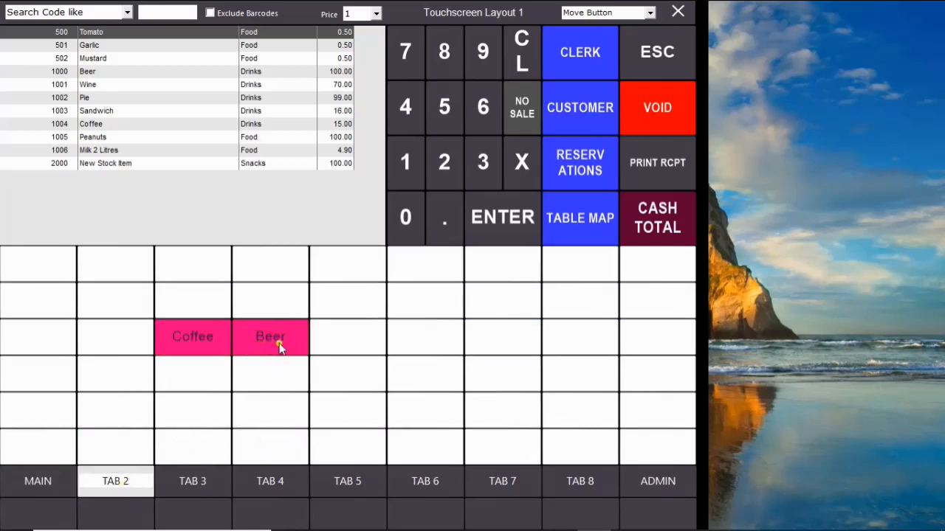
Move the Milk 2 Litres and Wine buttons from MAIN to TAB 2, continuing the row after Beer.
click(48, 476)
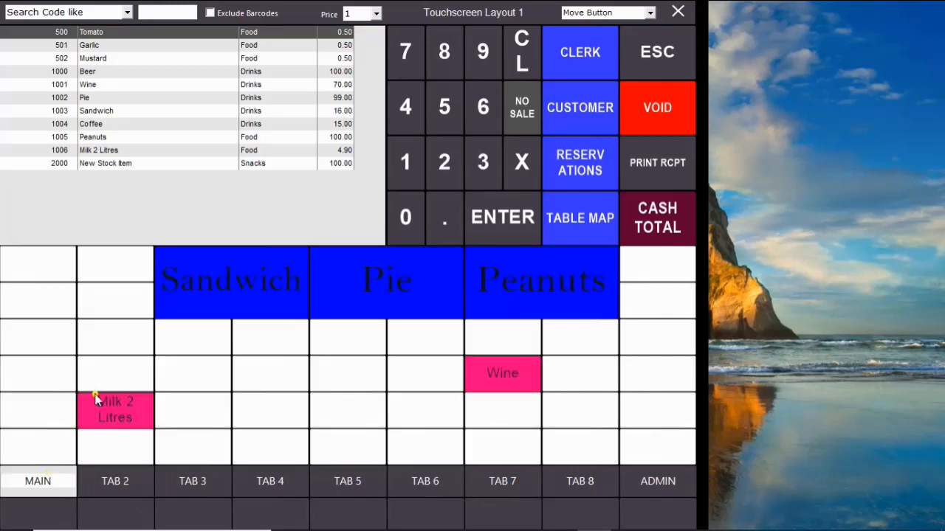
drag(95, 406, 325, 341)
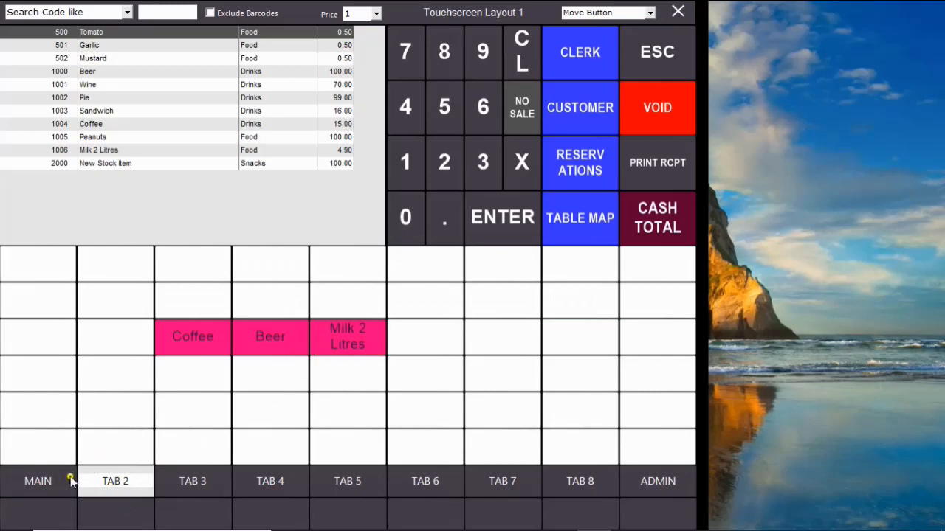
click(55, 481)
drag(482, 372, 408, 337)
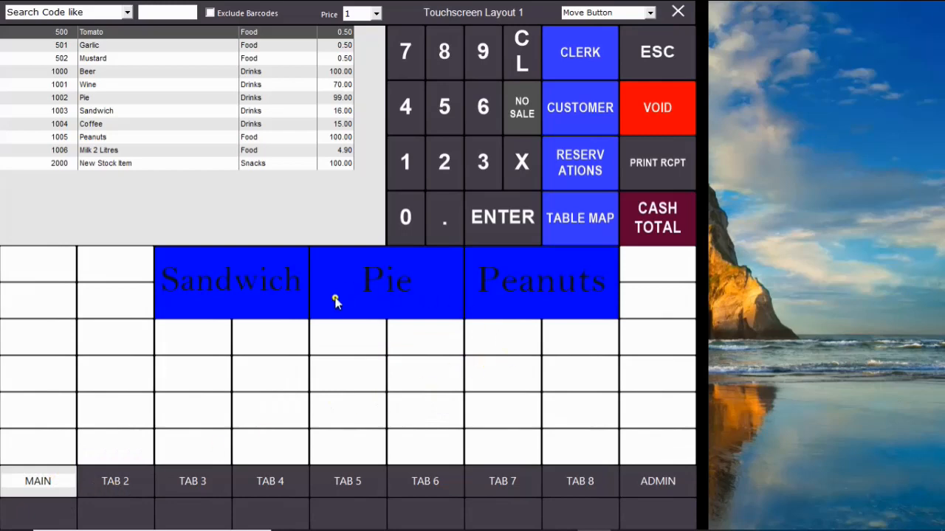
click(113, 481)
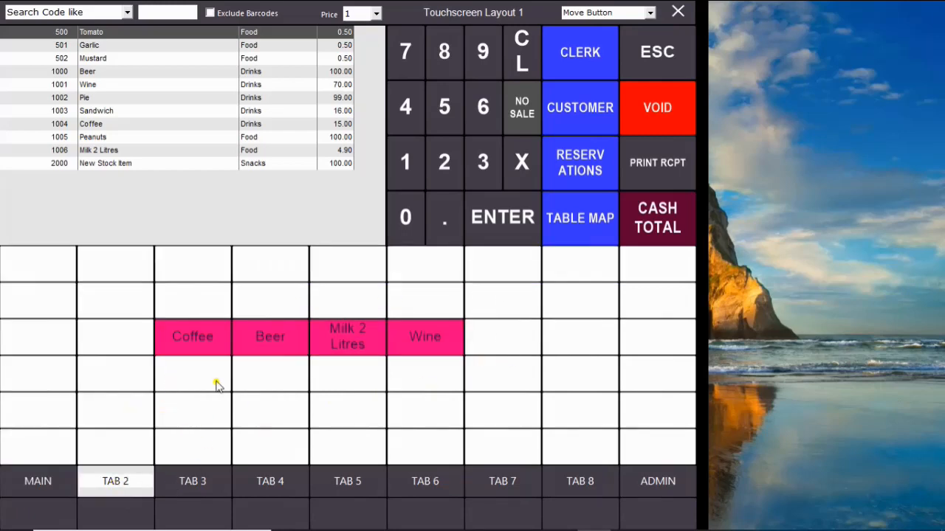
Rename the MAIN tab to Food.
click(57, 482)
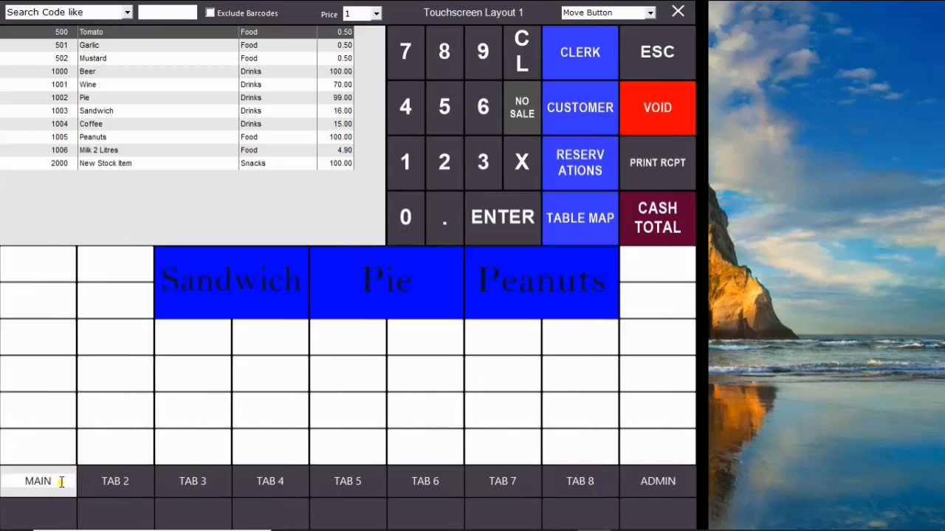
key(BackSpace)
key(BackSpace)
key(BackSpace)
key(BackSpace)
text(Food)
Rename TAB 2 to Drinks, and switch between the Food and Drinks tabs to check their buttons.
click(108, 481)
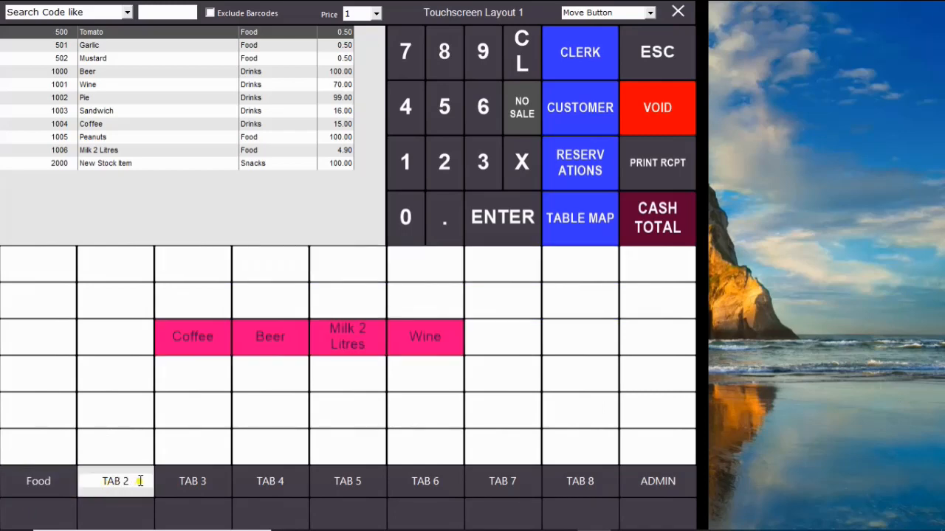
key(BackSpace)
key(BackSpace)
key(BackSpace)
text(Drinks)
click(66, 476)
click(118, 483)
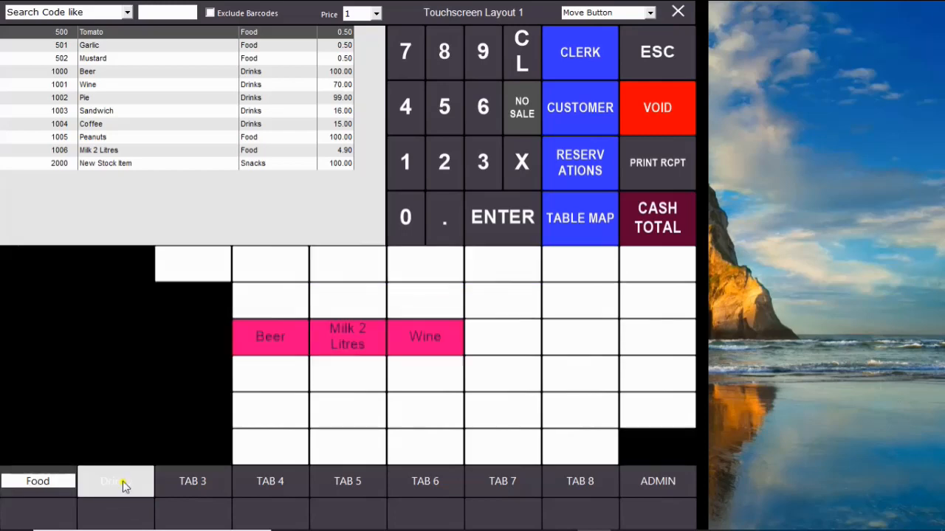
click(64, 479)
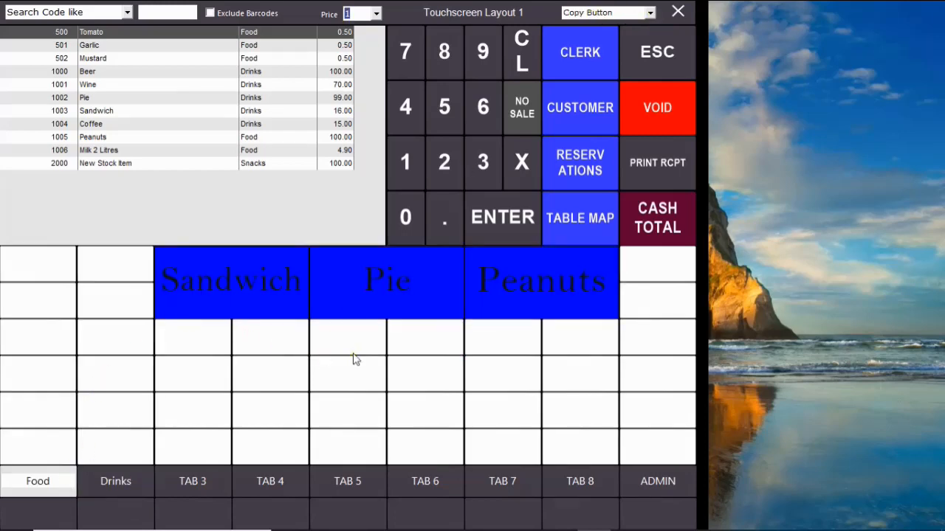
Set the button copy mode to Copy Font Only, and change the Sandwich button's font to BENJAMIN.
click(650, 13)
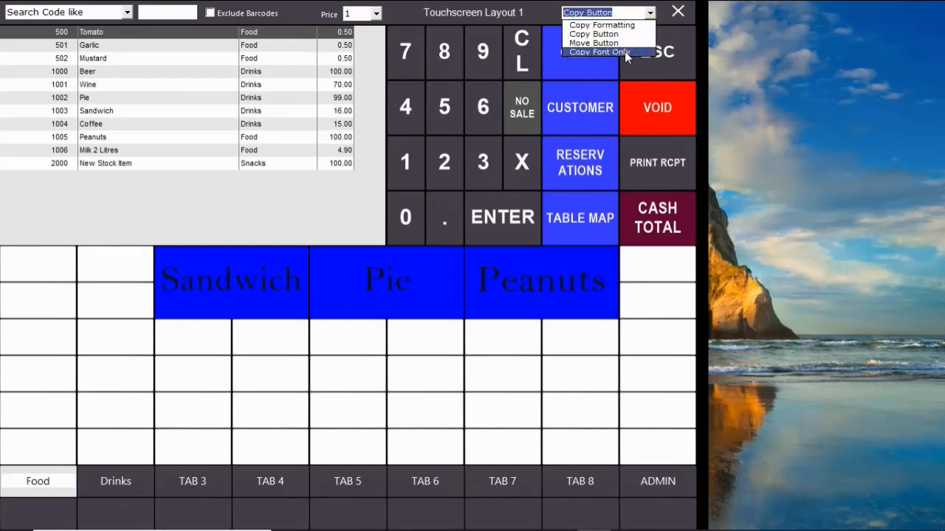
click(625, 51)
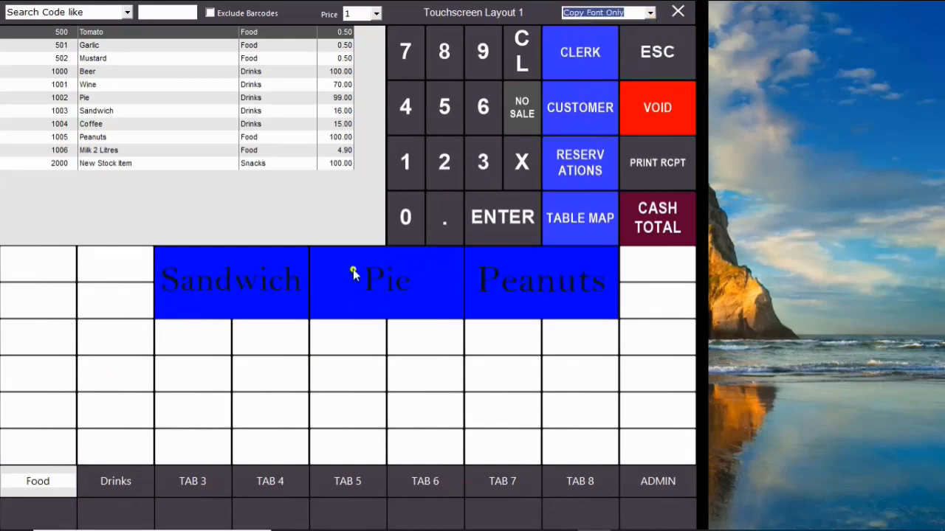
click(234, 268)
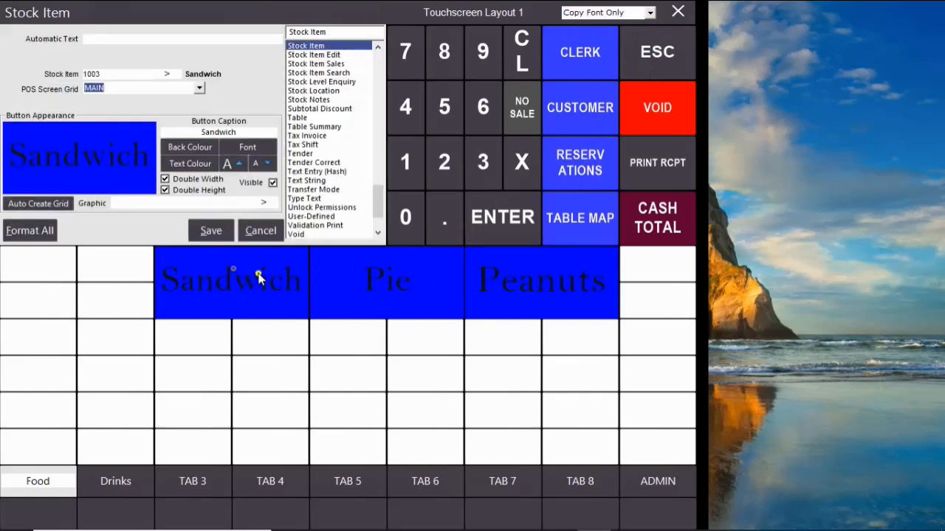
click(264, 147)
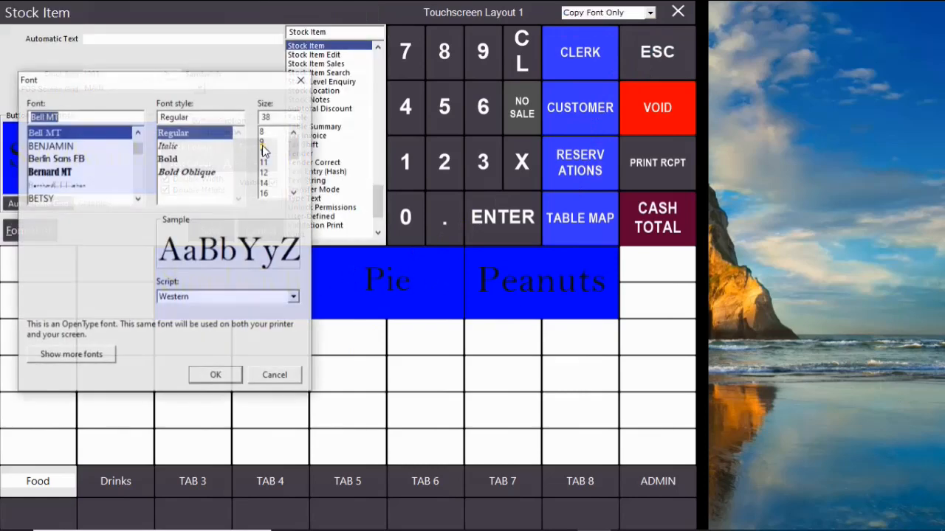
click(66, 146)
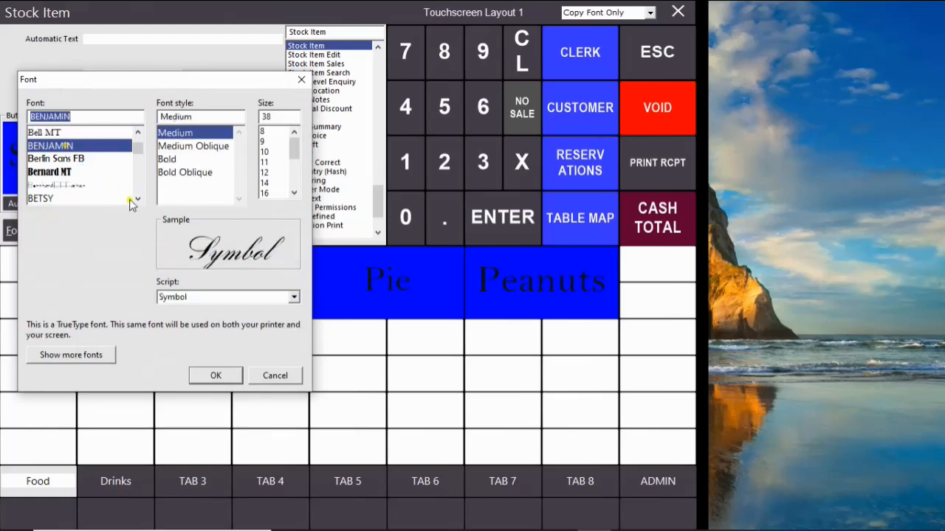
click(214, 376)
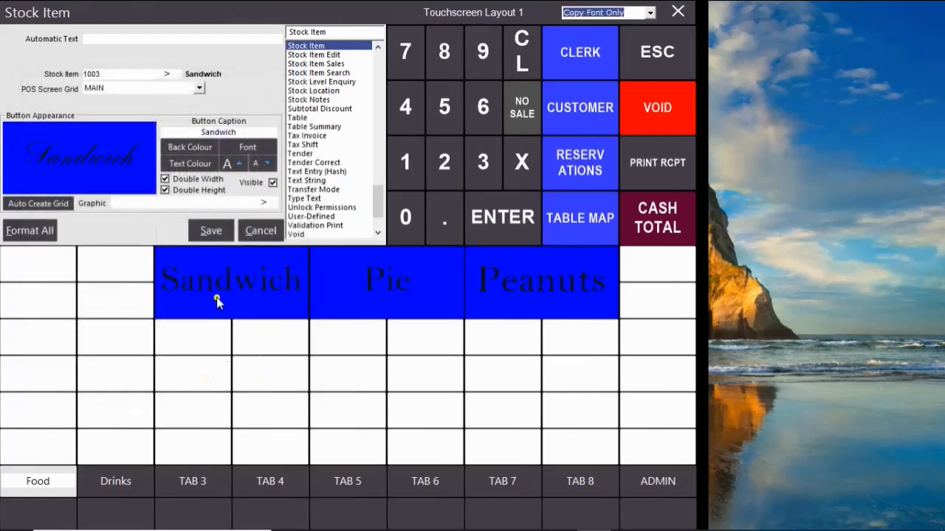
click(211, 230)
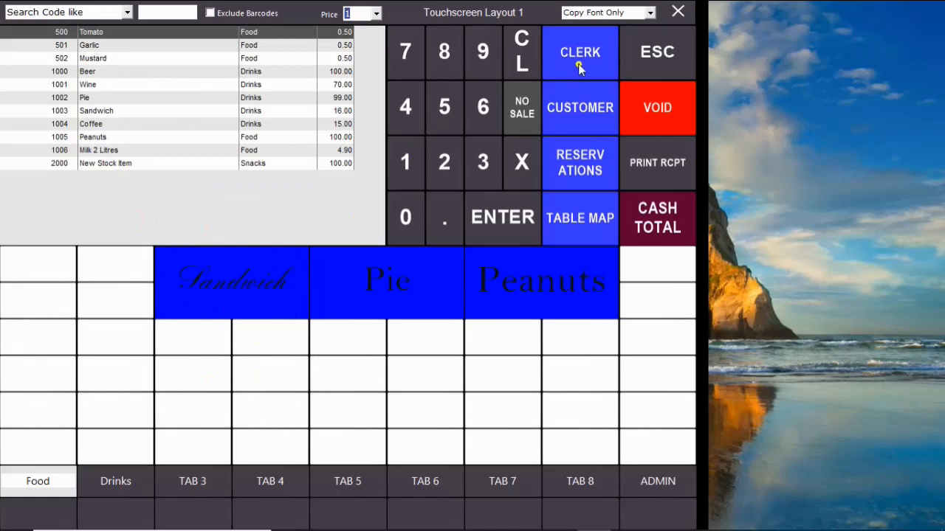
Copy the Sandwich button's font to the Pie and Peanuts buttons, and check the Drinks and Food tabs.
click(190, 287)
click(338, 280)
click(510, 282)
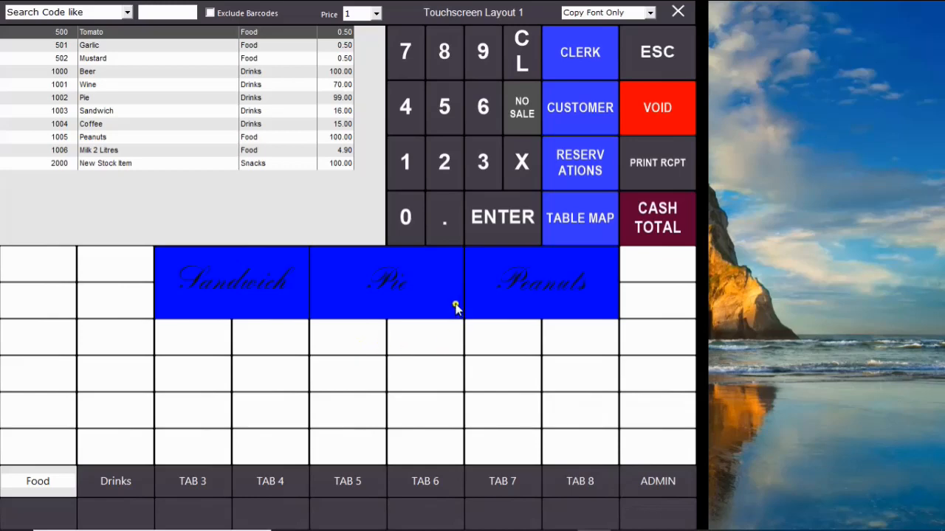
click(136, 480)
click(42, 479)
Close the layout editor and the layouts list, and open the POS screen to check the Food and Drinks tabs.
click(677, 14)
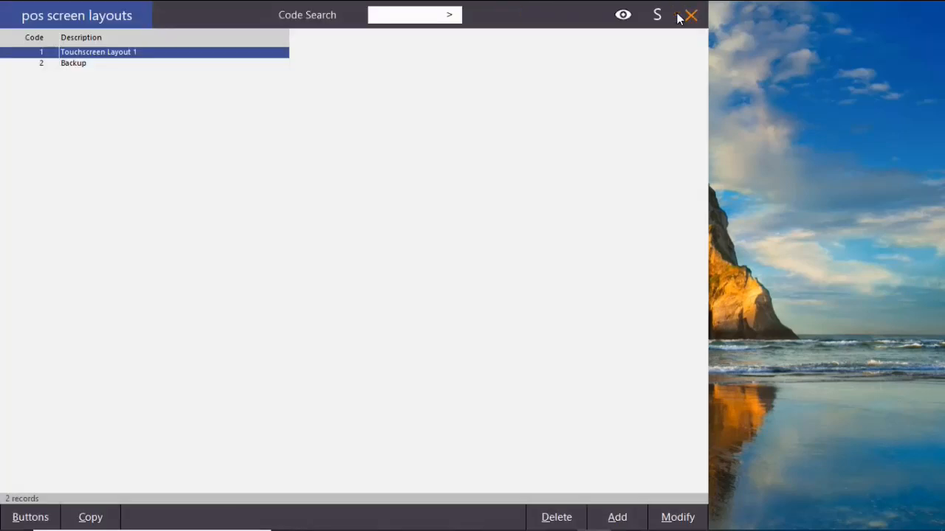
click(690, 15)
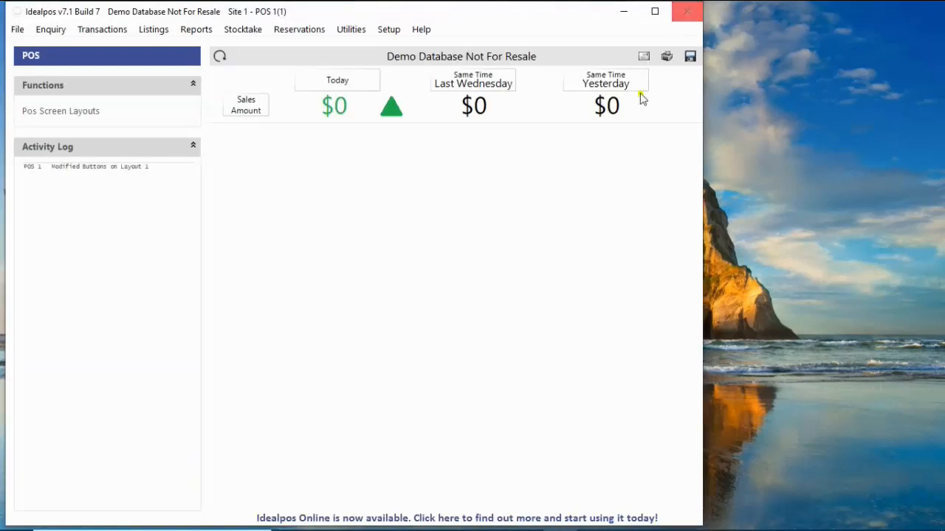
click(81, 59)
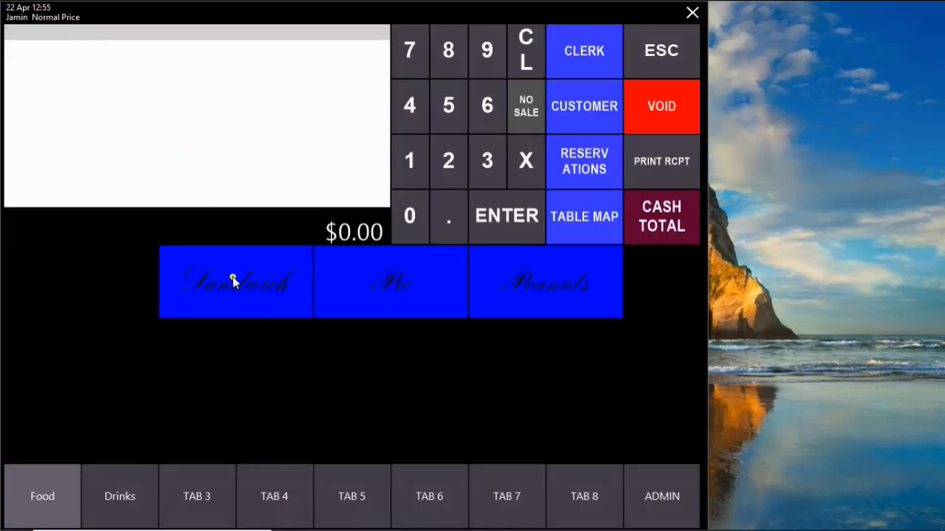
click(116, 487)
click(48, 480)
mouse_move(488, 528)
click(561, 520)
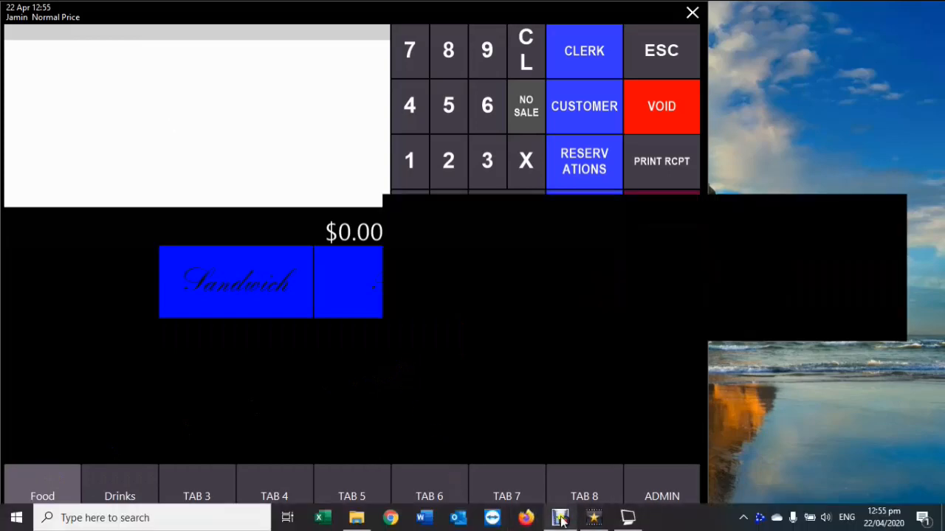